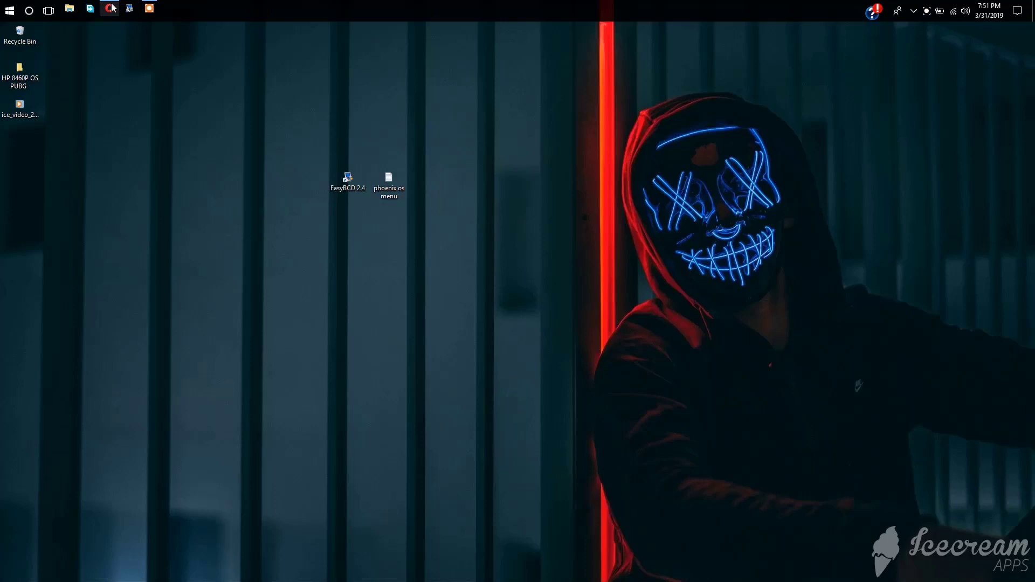
Open Opera and run a Google search for 'phoenix os'.
click(109, 9)
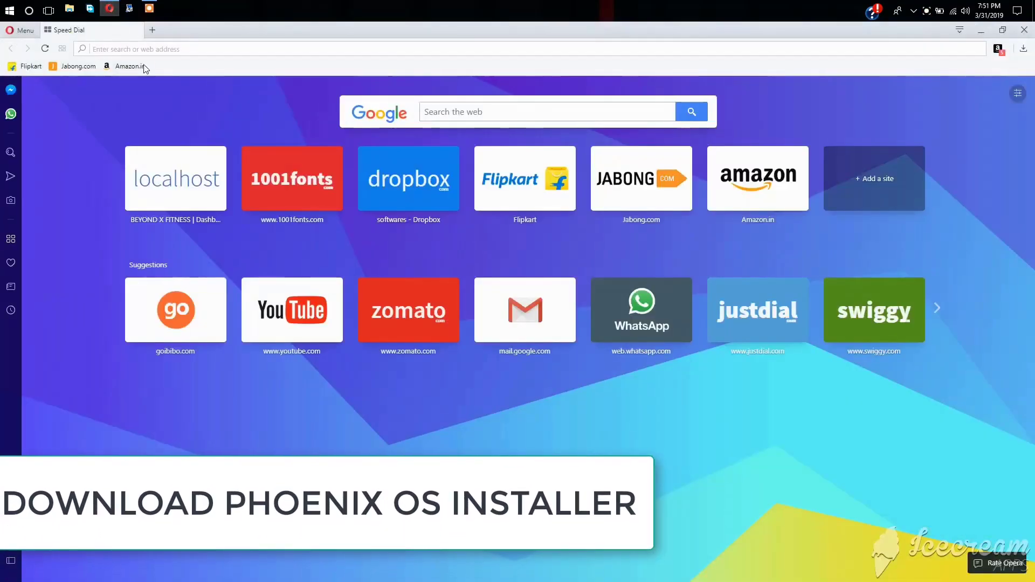
text(ph)
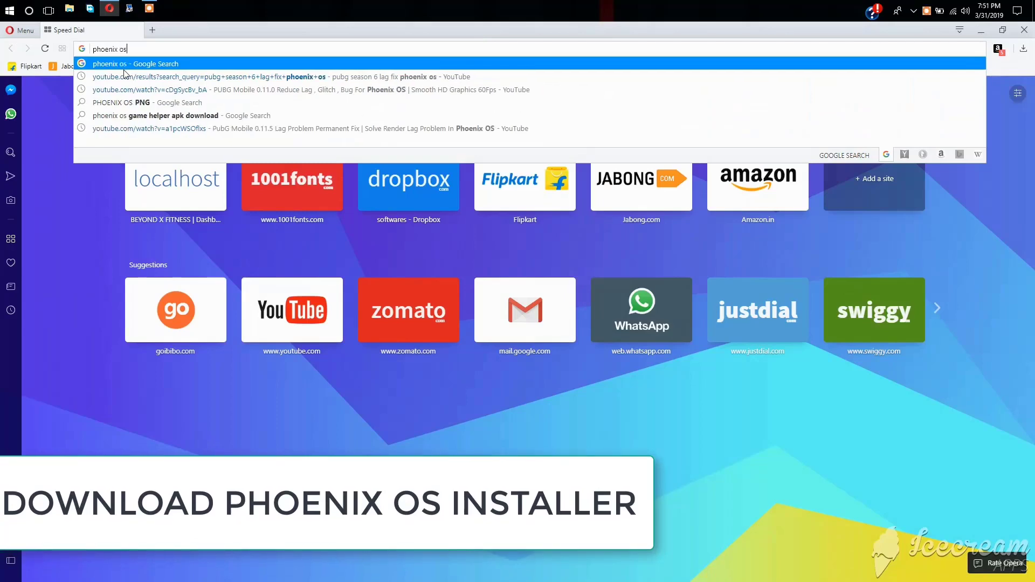
text(oenix os)
key(Return)
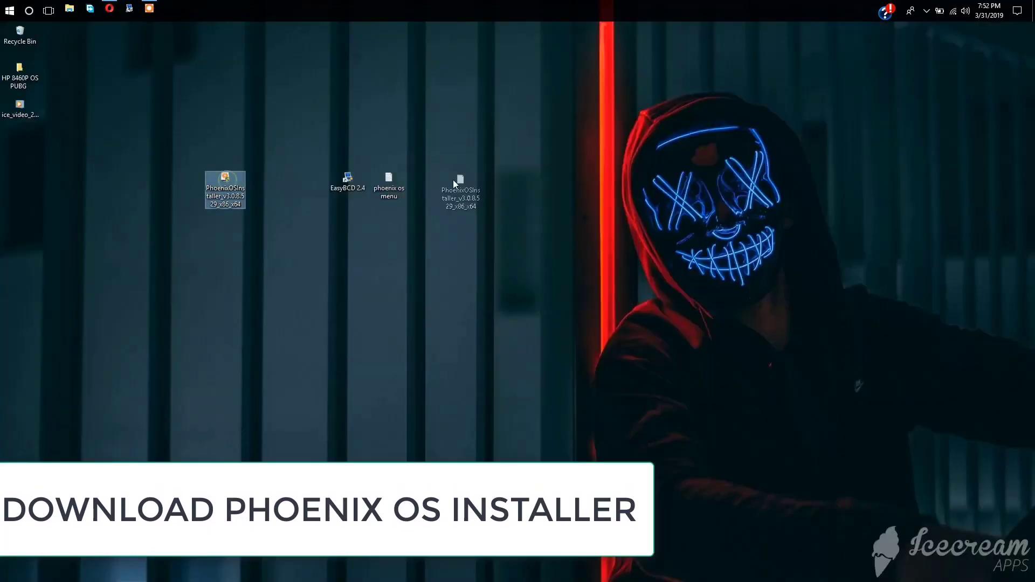
Place the installer file beside the phoenix os menu file and start a hard-disk install.
drag(454, 181, 469, 181)
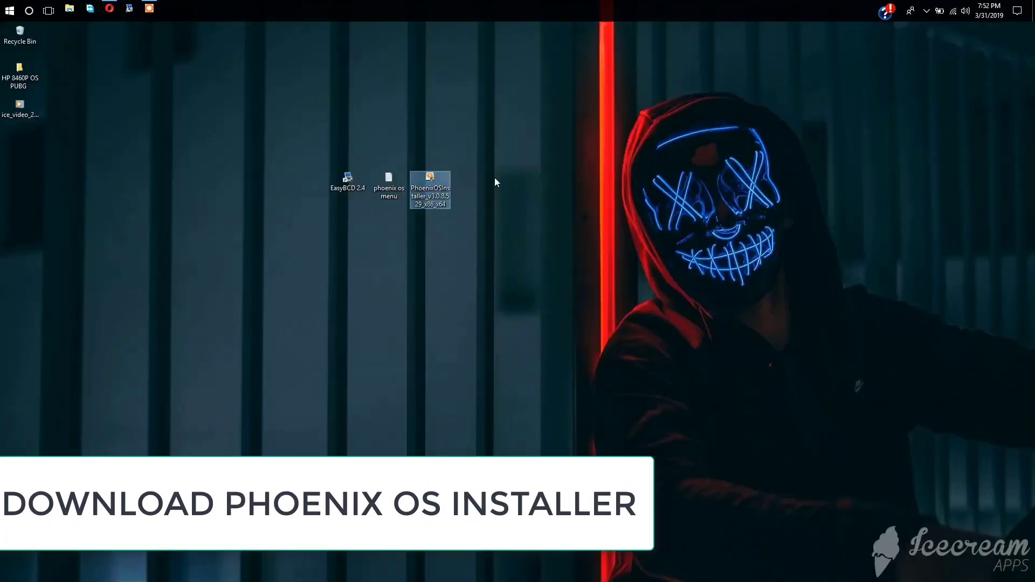
click(581, 347)
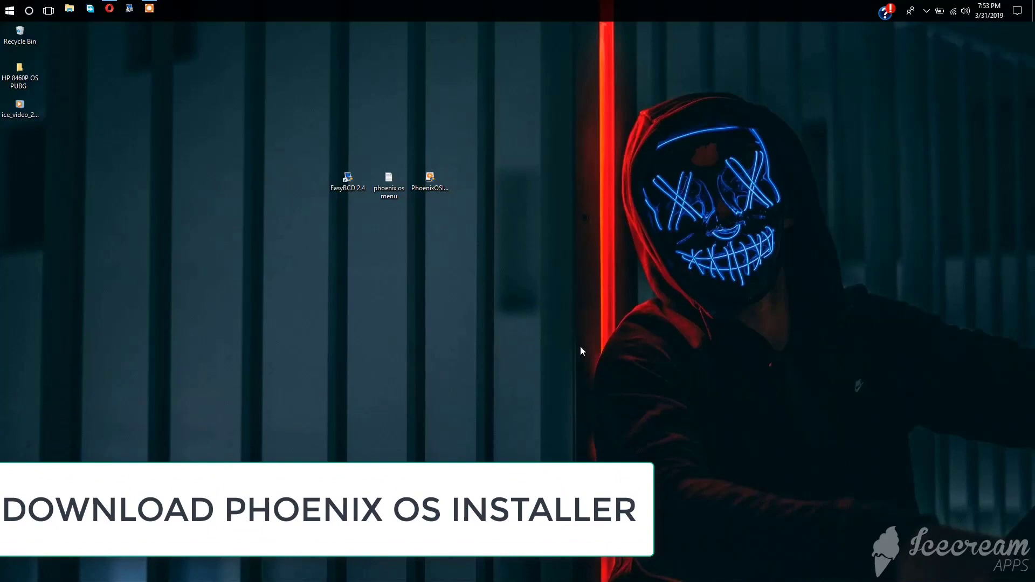
click(436, 366)
Compare the drives' free space in This PC and target the empty 29.2 GB drive E:.
click(476, 318)
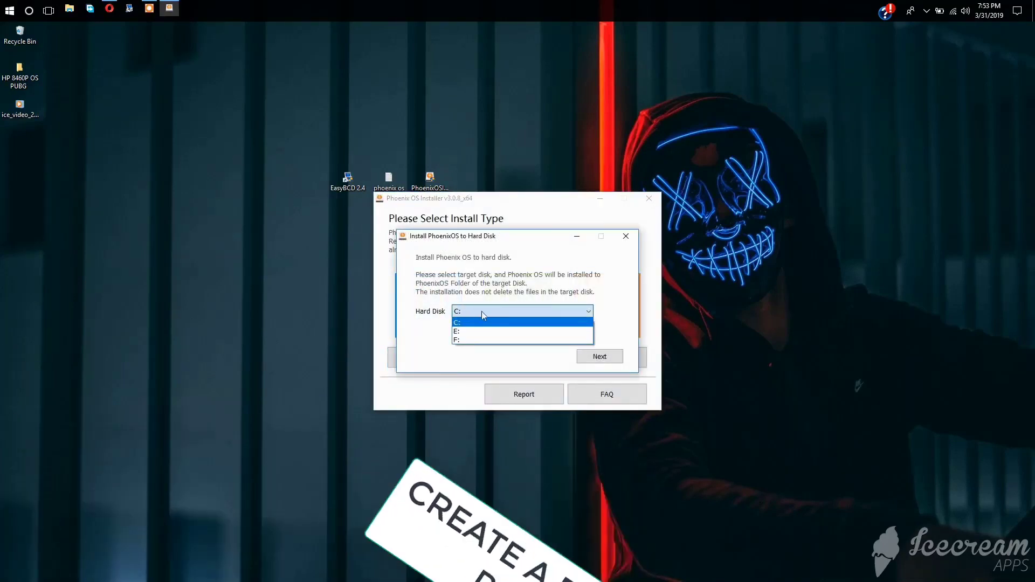
click(70, 8)
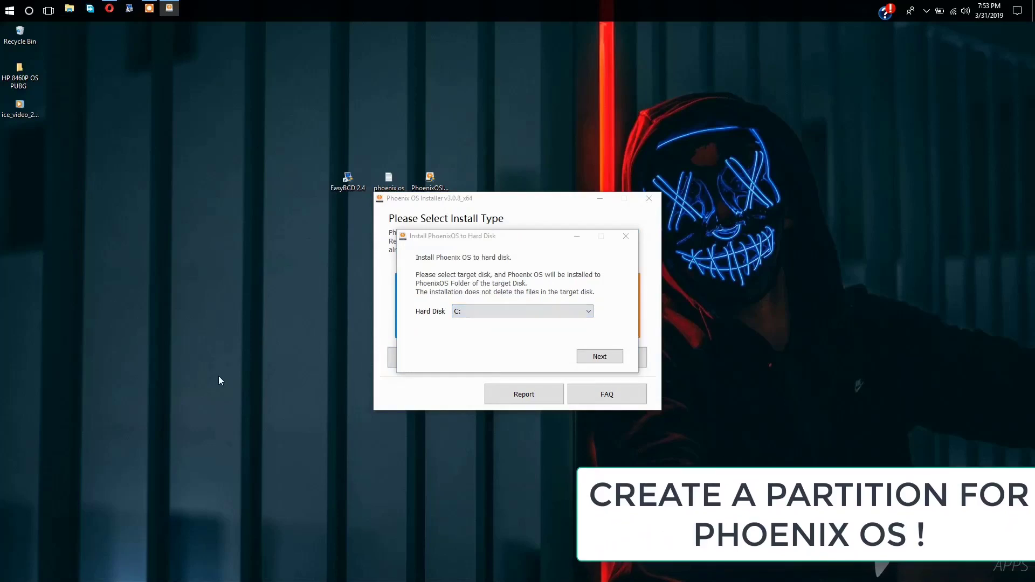
click(369, 323)
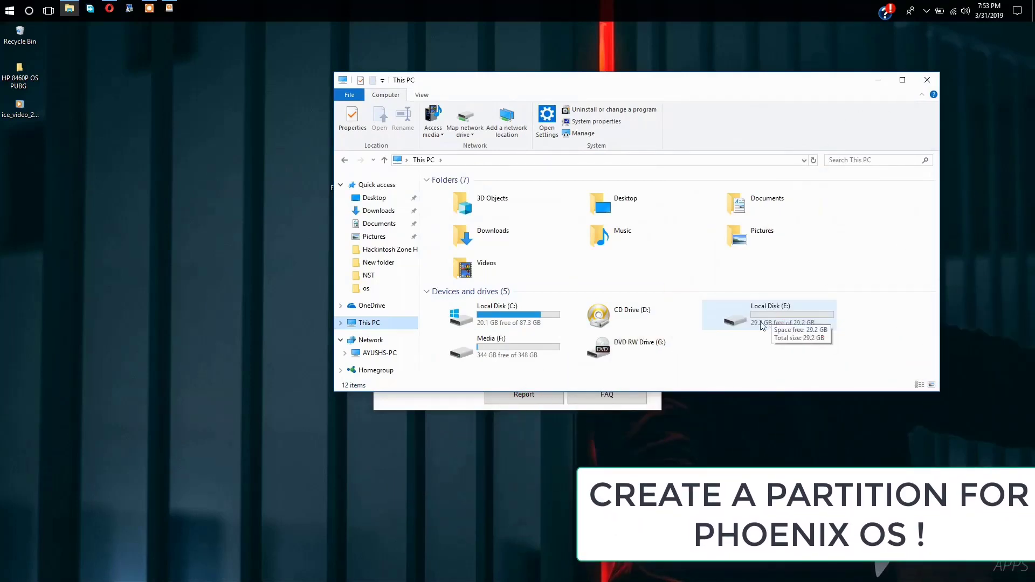
click(927, 80)
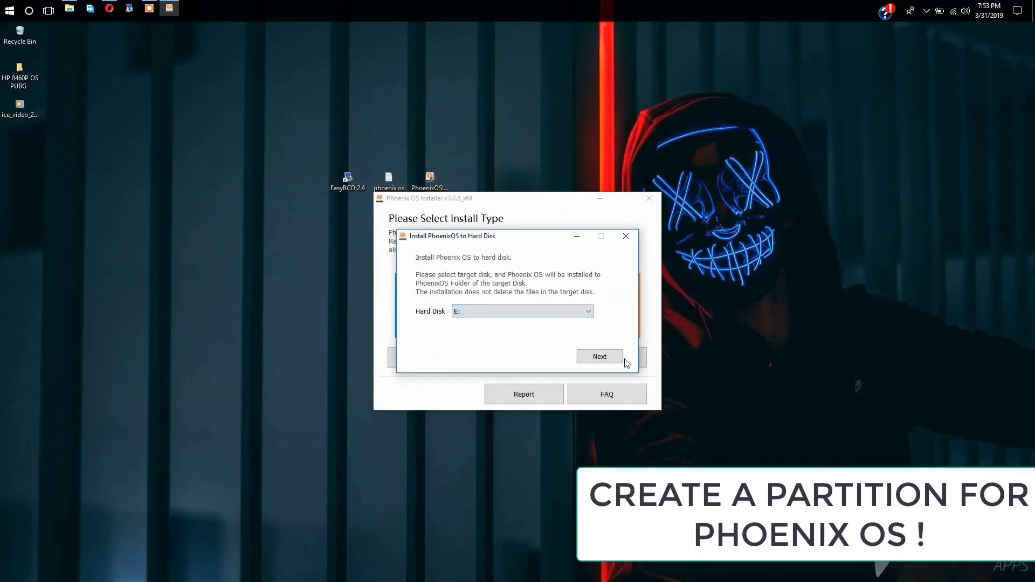
Install Phoenix OS into E:\PhoenixOS with the 4G data size, choosing Remind Me Later.
click(600, 356)
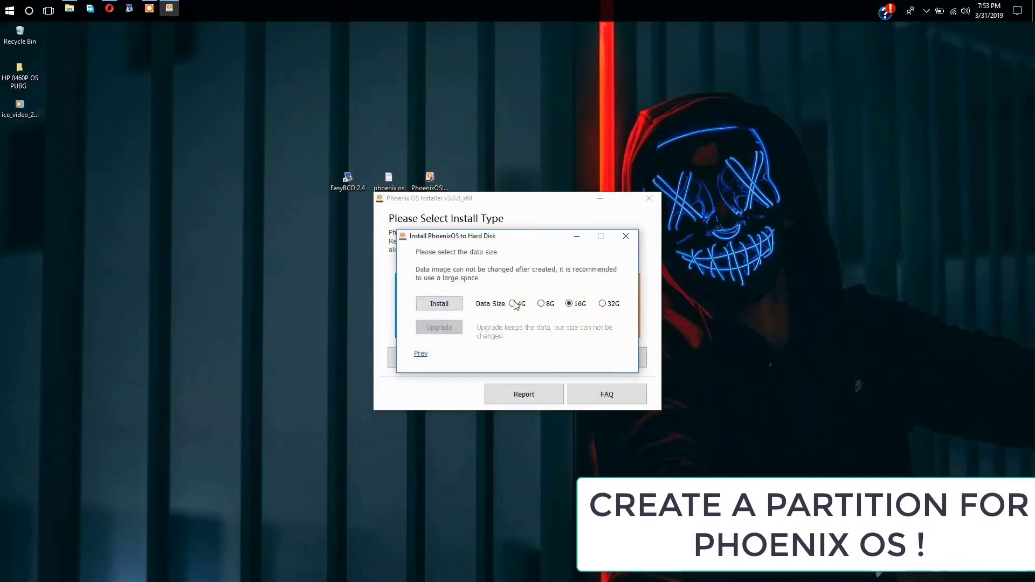
click(455, 307)
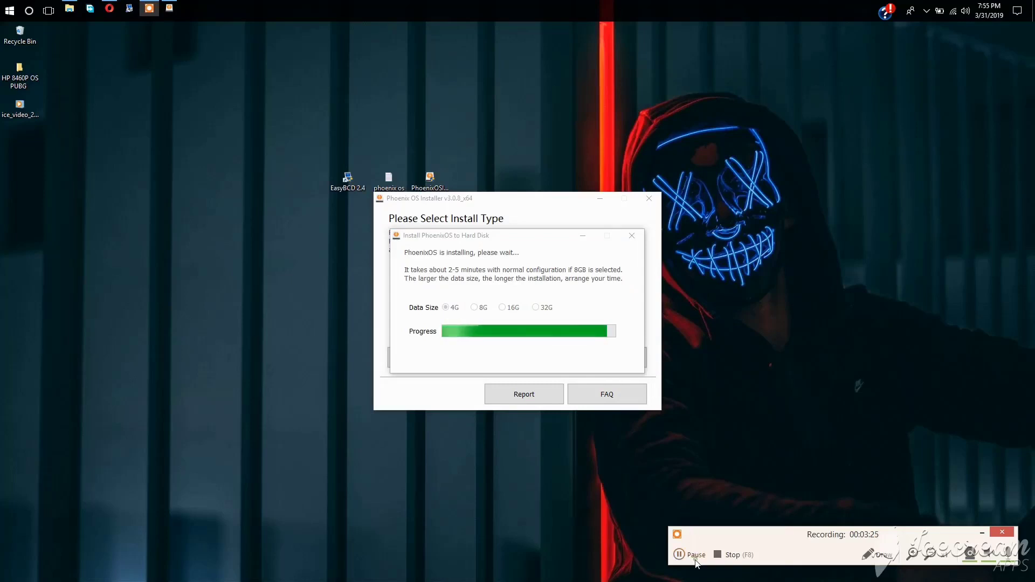
click(695, 555)
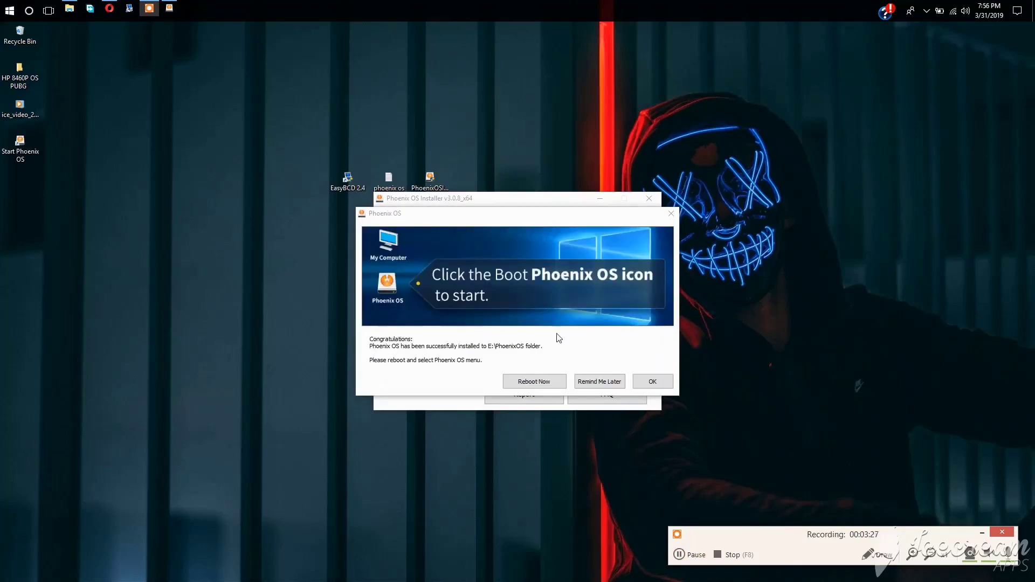
click(606, 381)
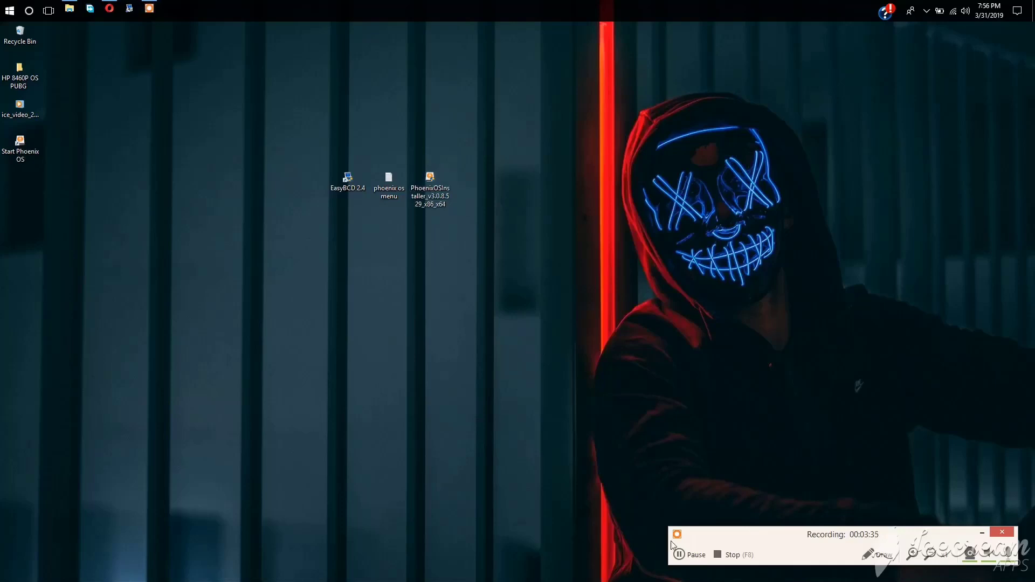
Run EasyBCD 2.4 as administrator and view the current boot menu entries.
click(344, 184)
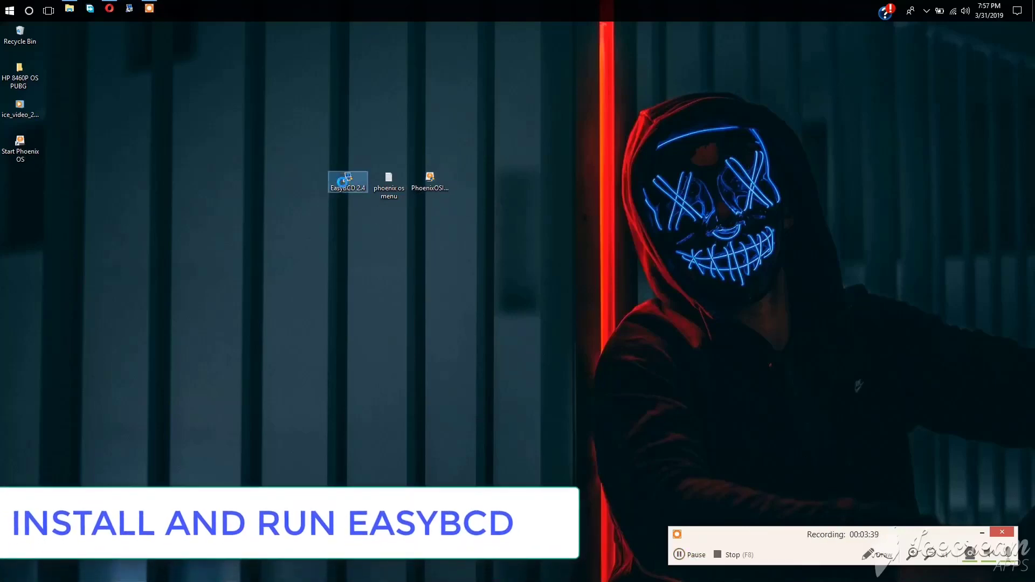
right_click(344, 186)
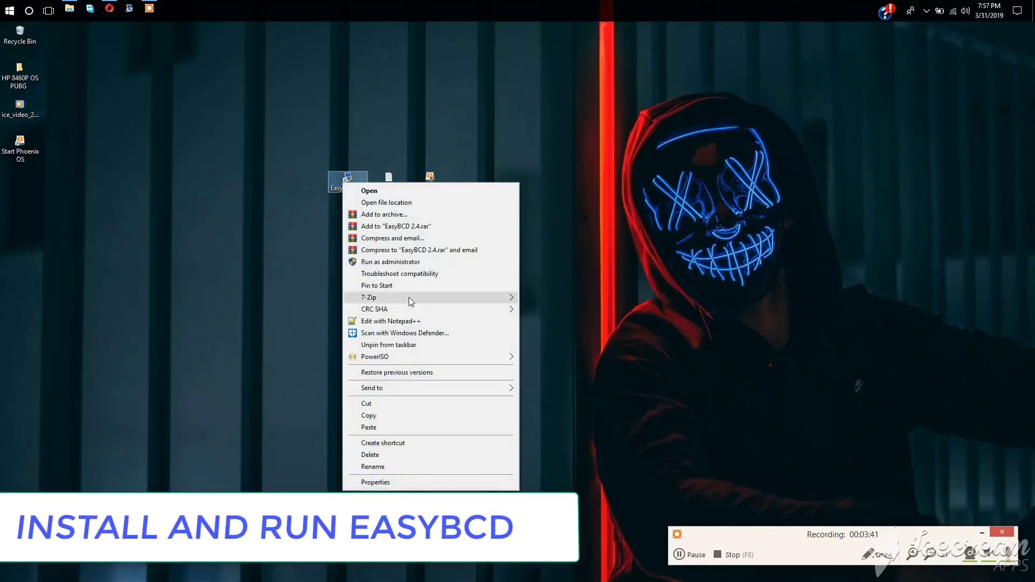
click(406, 262)
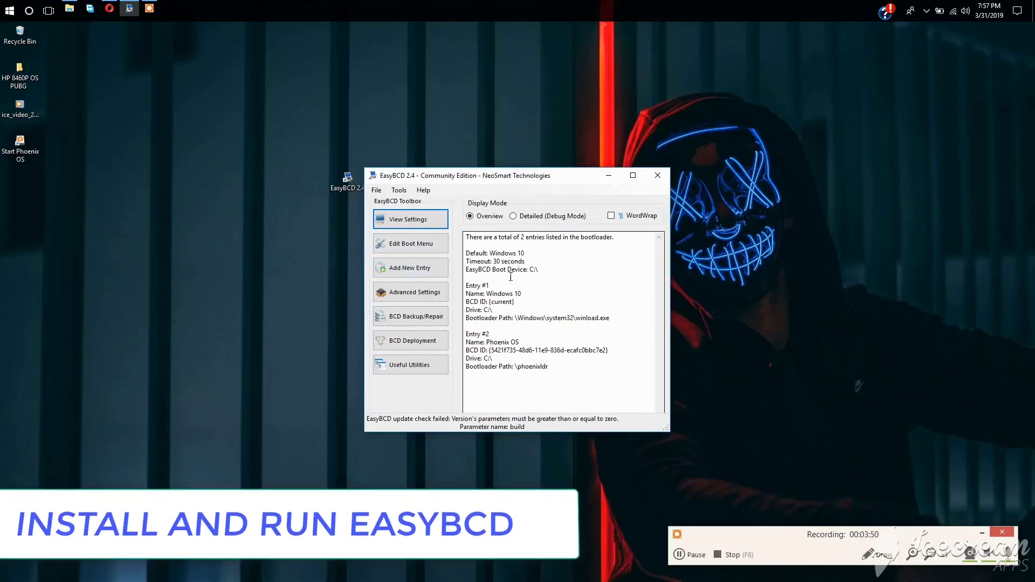
click(411, 247)
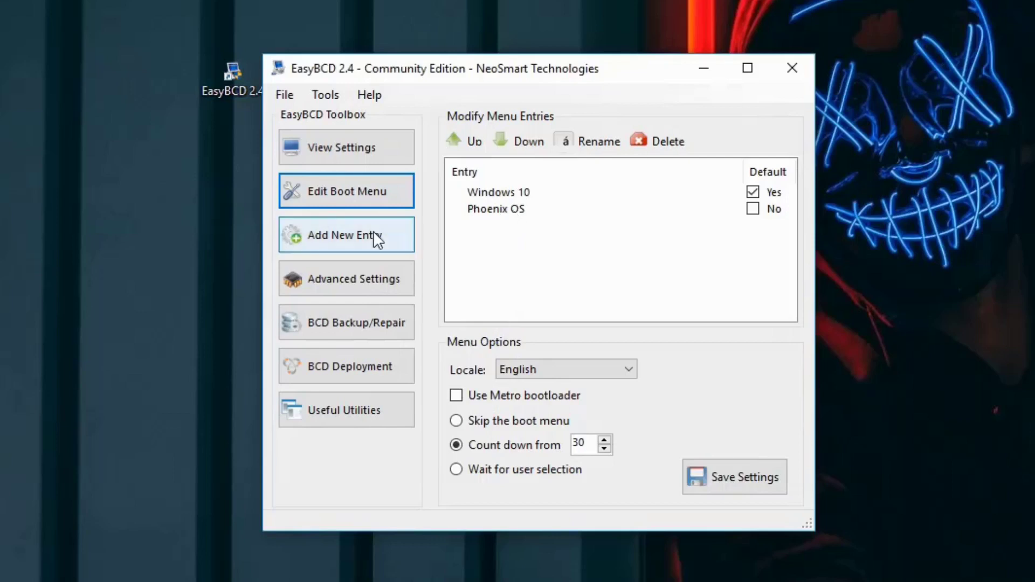
Add a NeoGrub bootloader entry to the boot menu, then minimize EasyBCD.
click(353, 238)
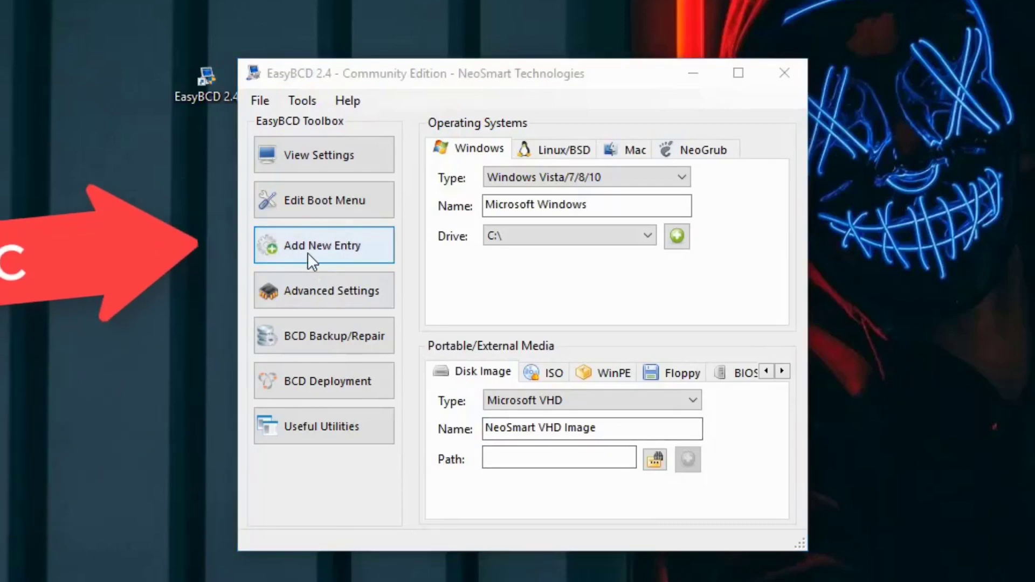
click(717, 146)
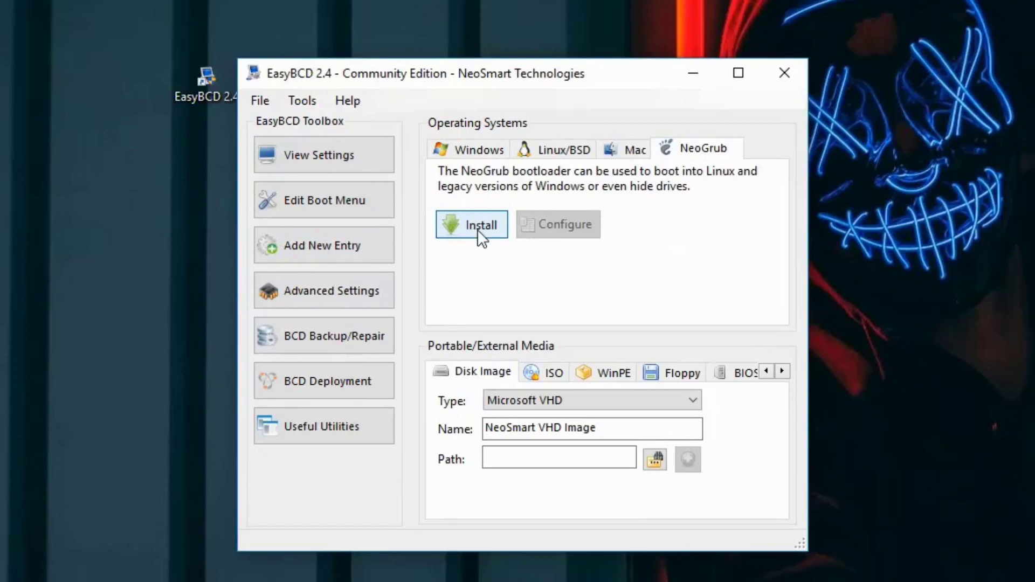
click(474, 223)
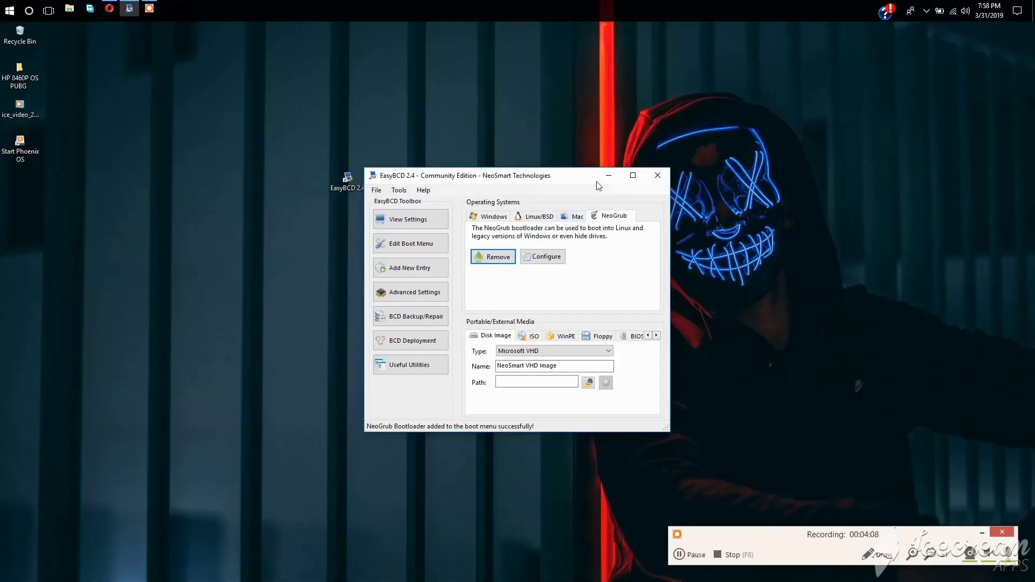
click(609, 176)
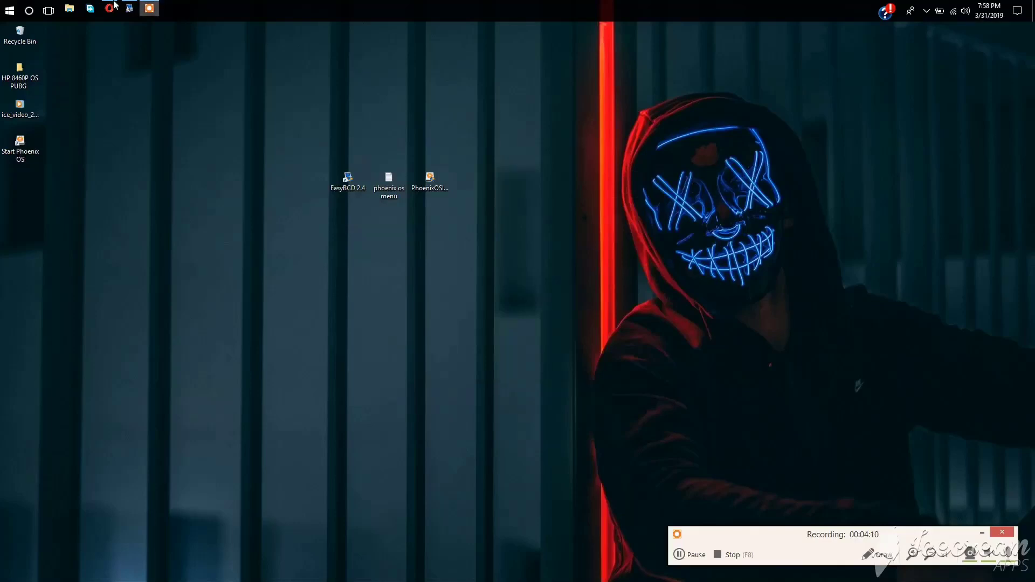
Browse to C:\NST in File Explorer and open menu.lst in Notepad.
click(70, 9)
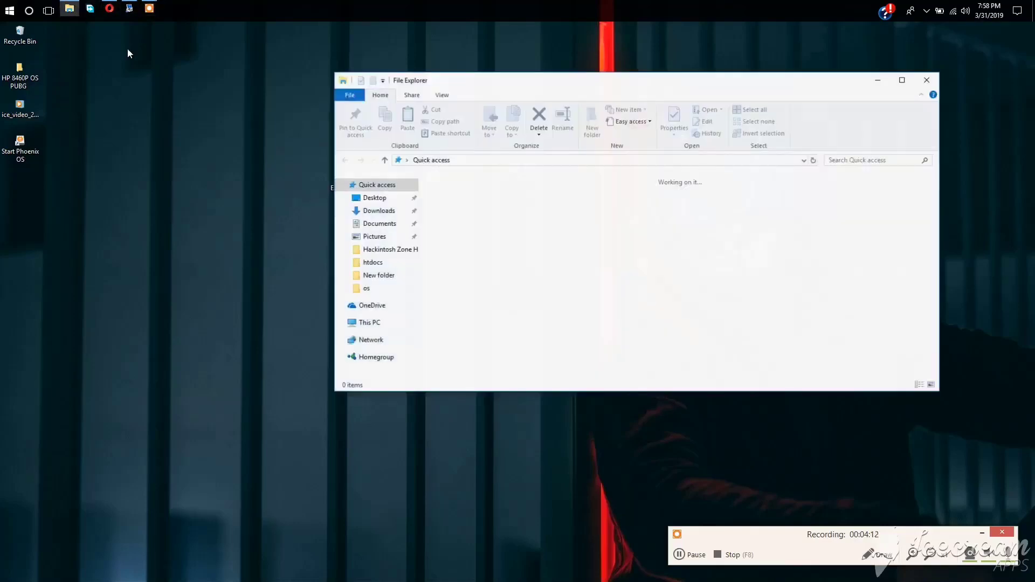
drag(640, 86, 790, 83)
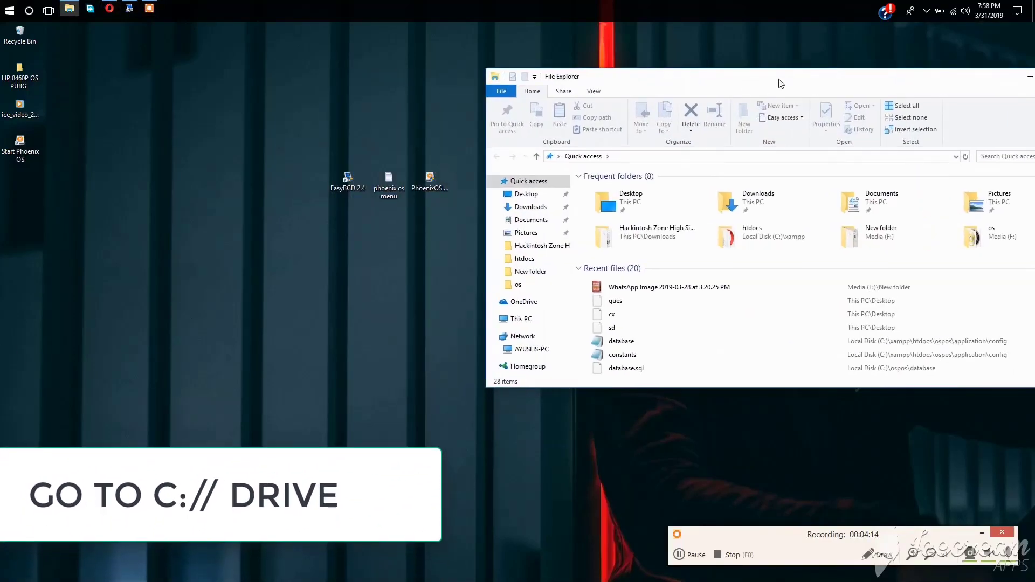
click(545, 318)
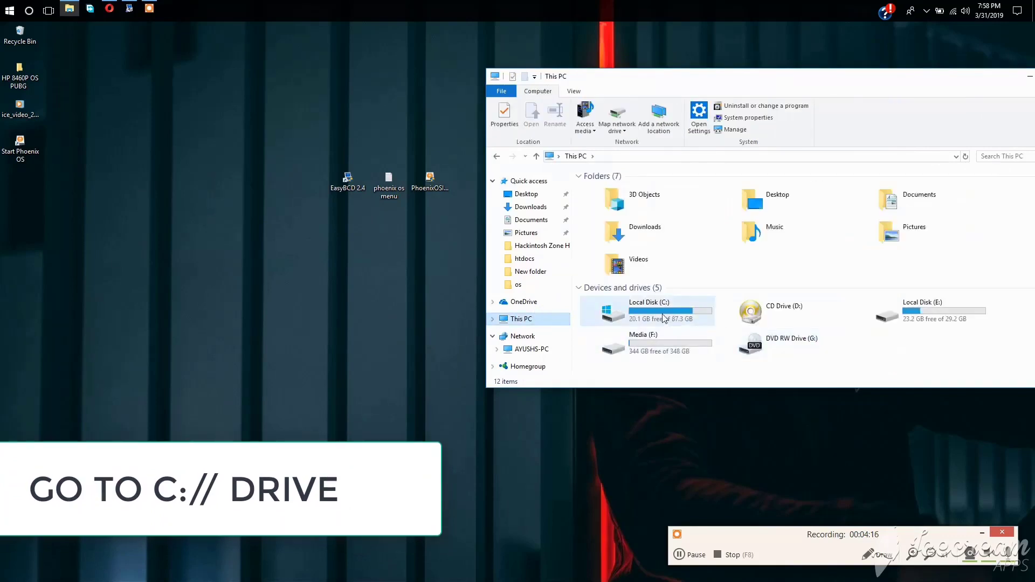
double_click(673, 318)
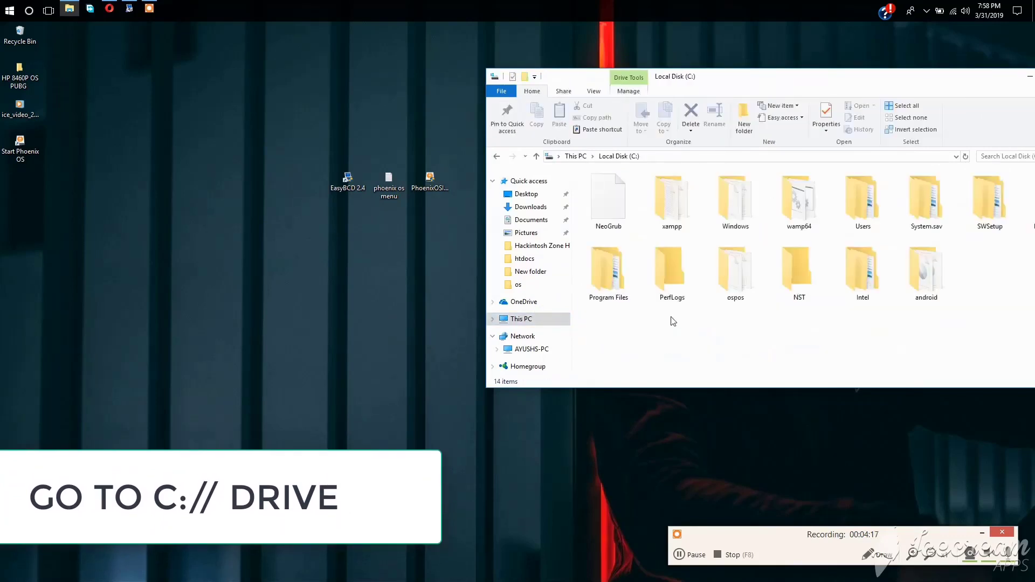
double_click(799, 278)
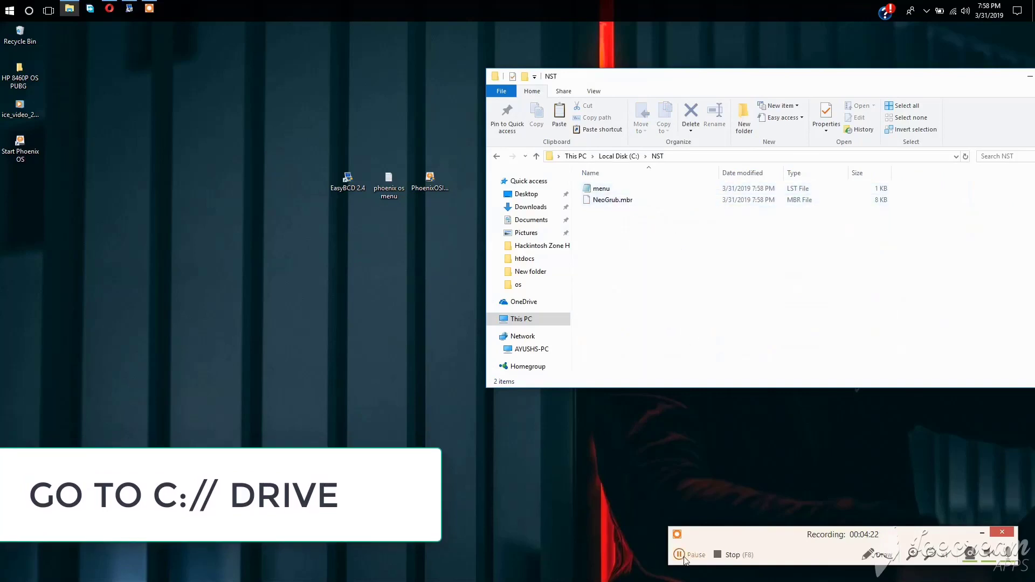
click(685, 559)
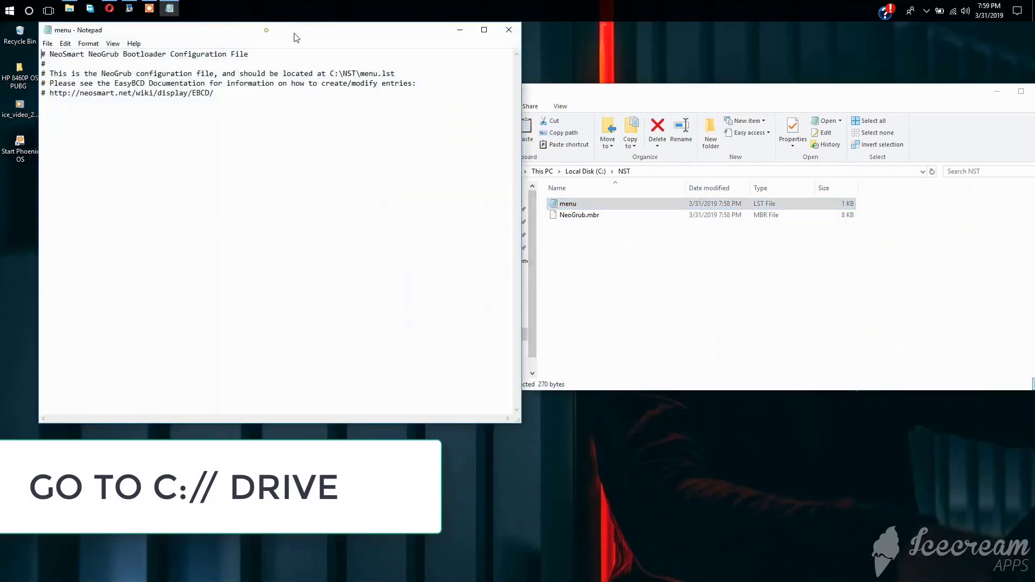
Open the phoenix os menu file and delete menu.lst's default NeoGrub comments.
drag(296, 38, 790, 123)
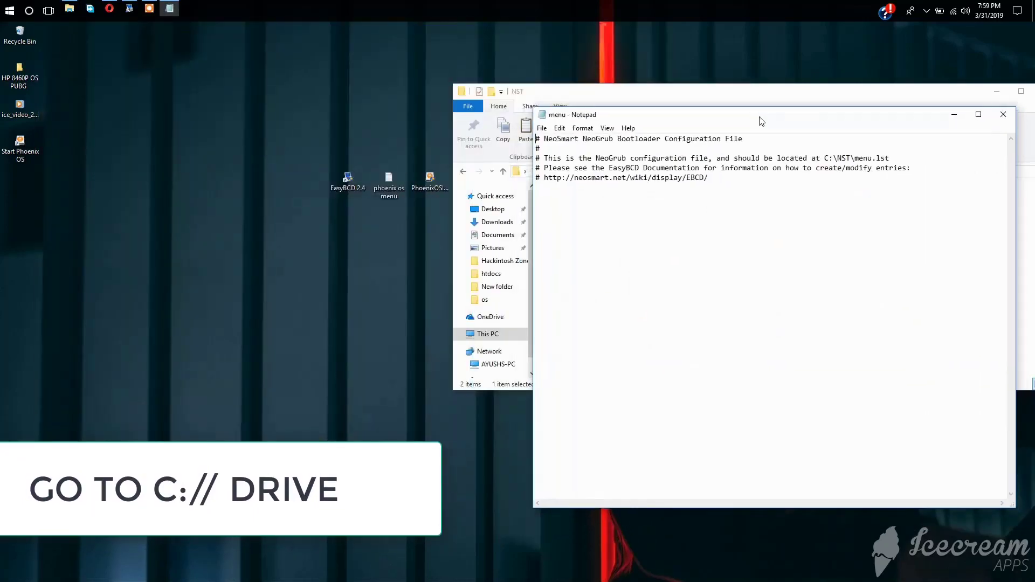
double_click(389, 180)
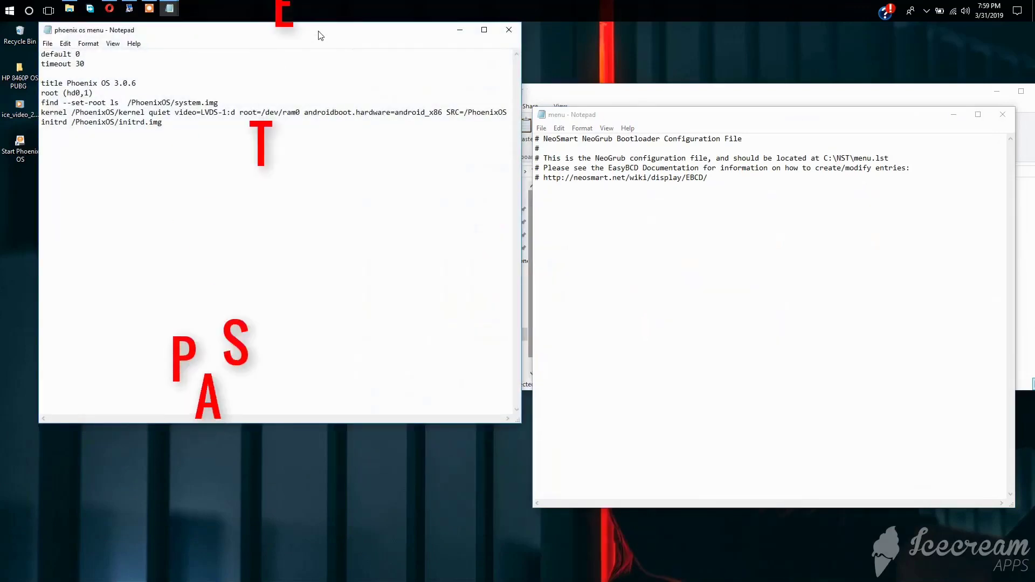
drag(320, 35, 297, 103)
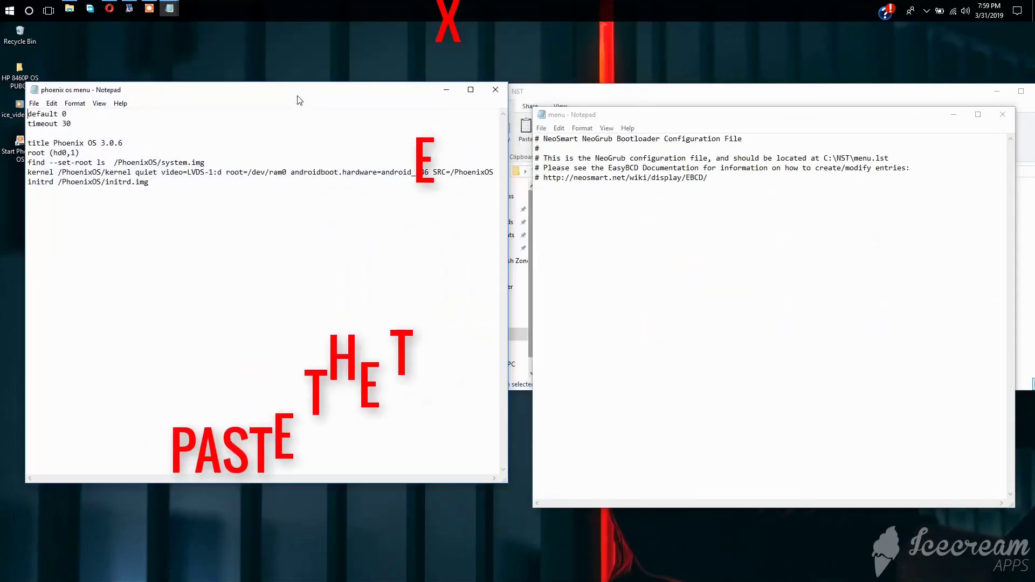
click(858, 248)
key(ctrl+a)
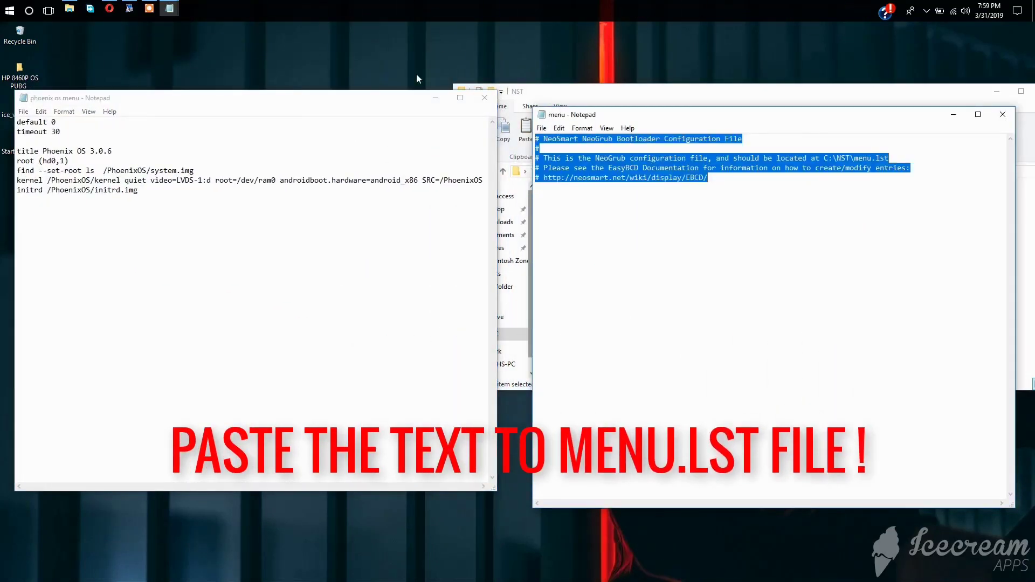
key(Delete)
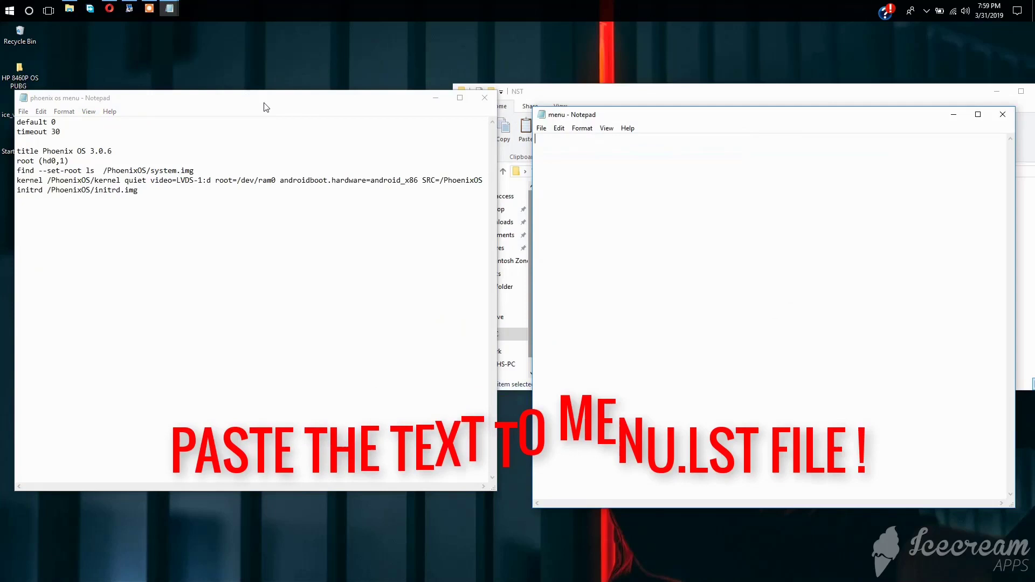
Copy the Phoenix OS 3.0.6 boot entry into the emptied menu.lst.
drag(266, 101, 286, 106)
click(256, 292)
key(ctrl+a)
key(ctrl+c)
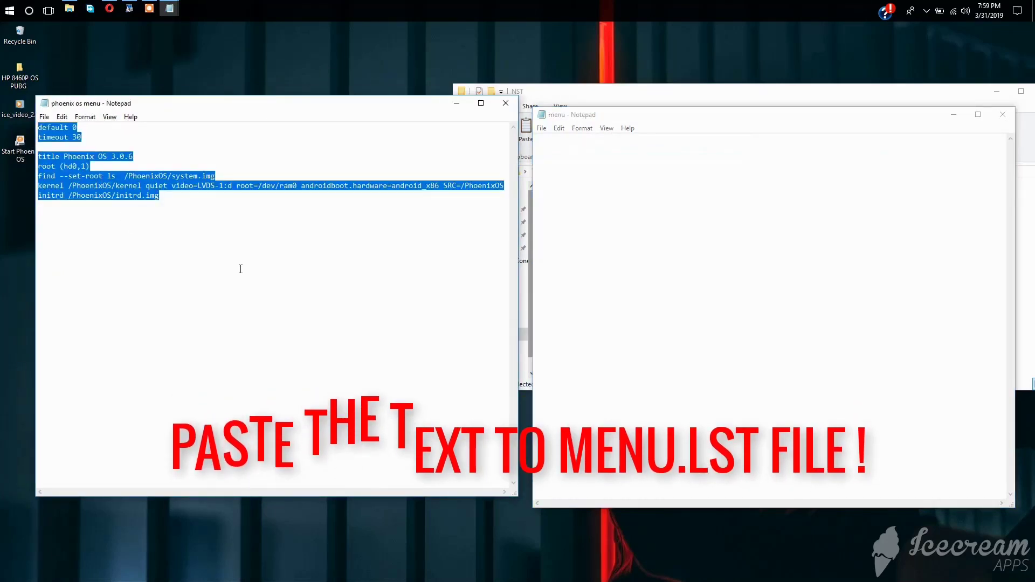
click(610, 294)
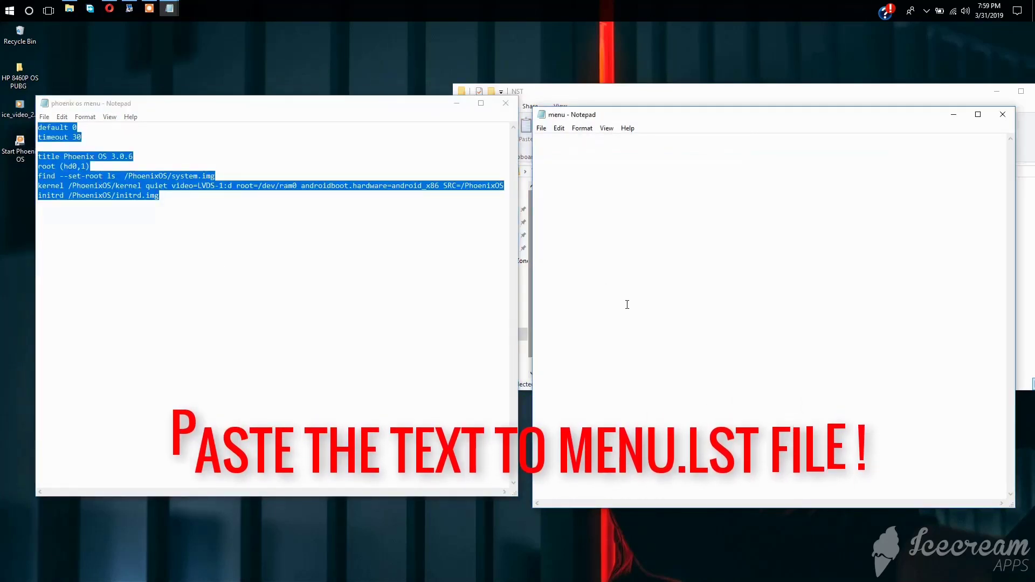
key(ctrl+v)
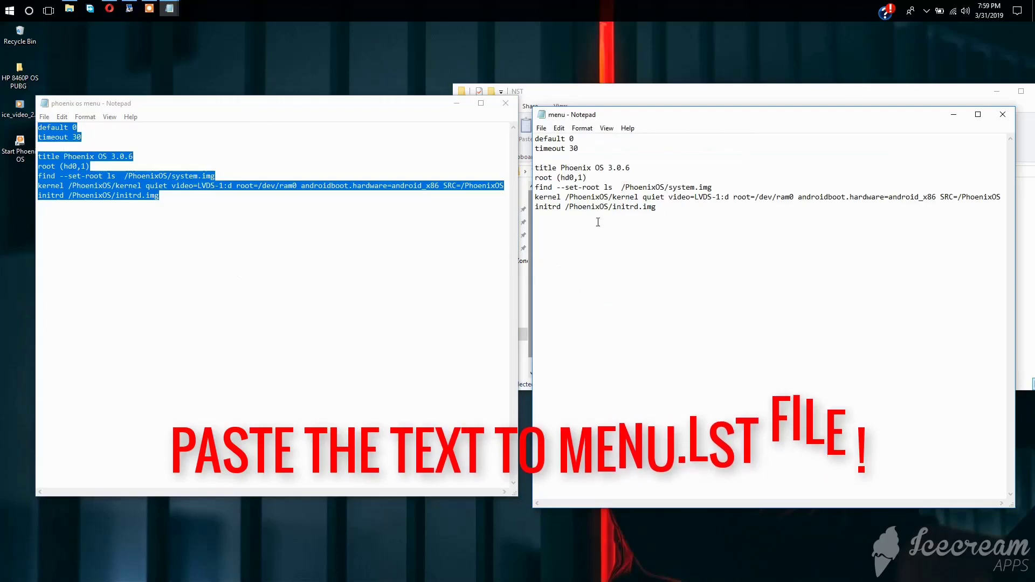
Close the phoenix os menu file, save menu.lst with the boot entry, and reopen it to check.
click(505, 103)
drag(634, 122, 569, 123)
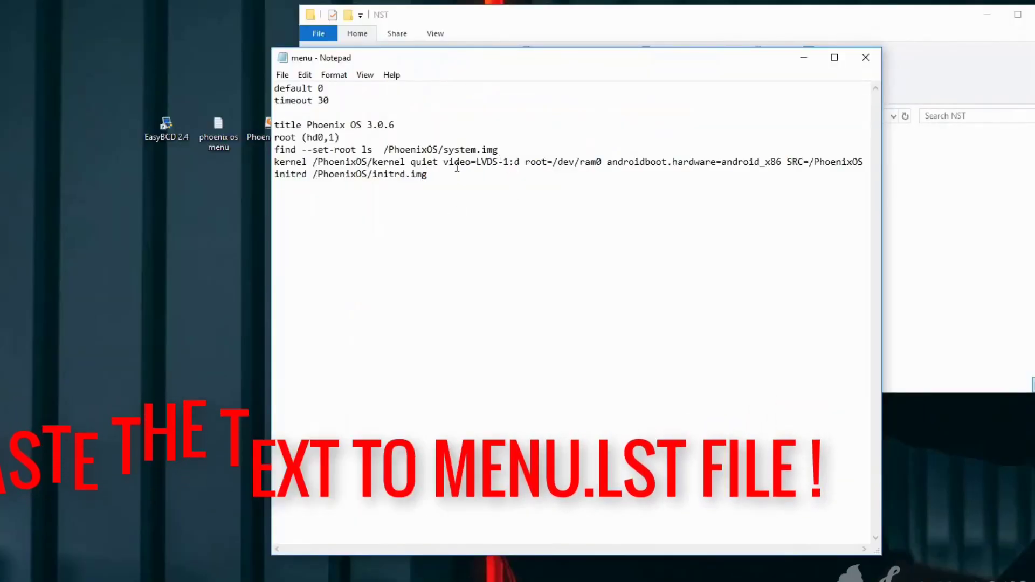
drag(444, 163, 504, 163)
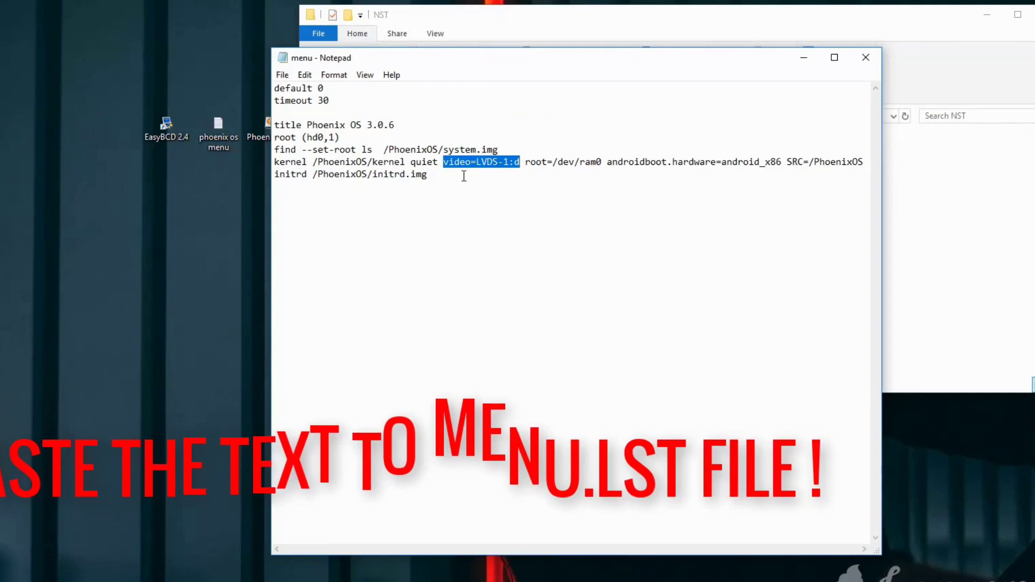
click(866, 57)
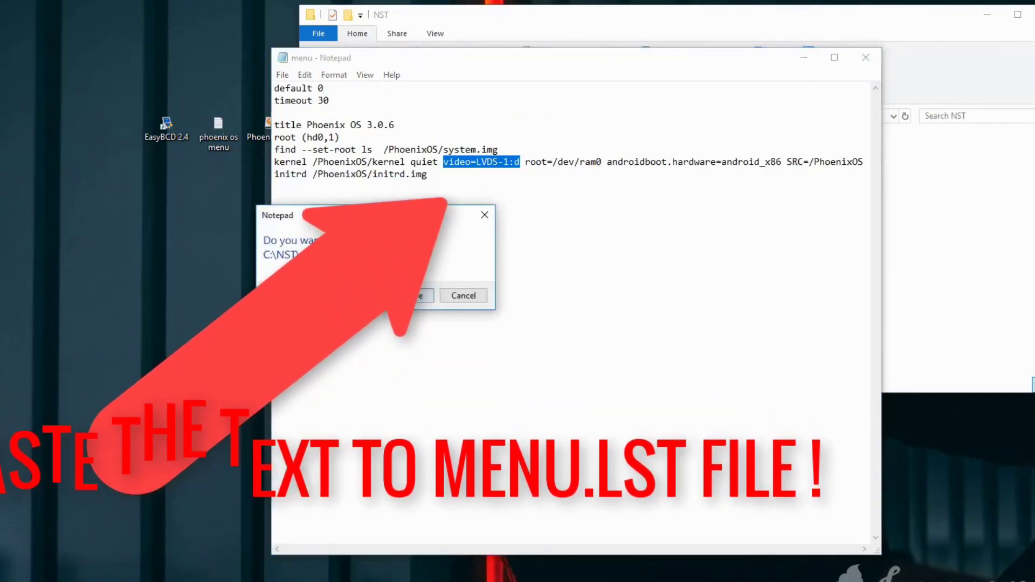
click(415, 295)
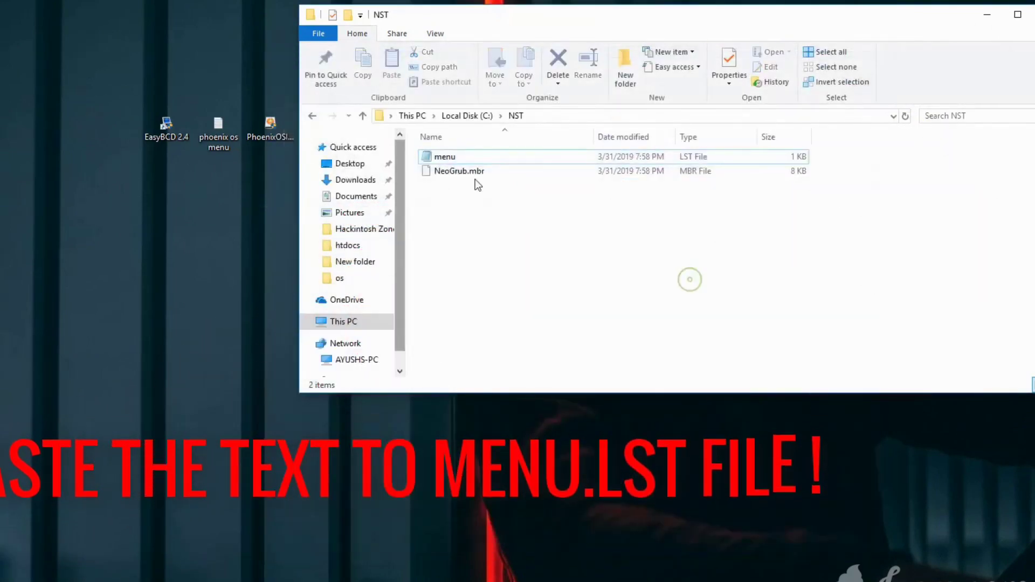
click(452, 157)
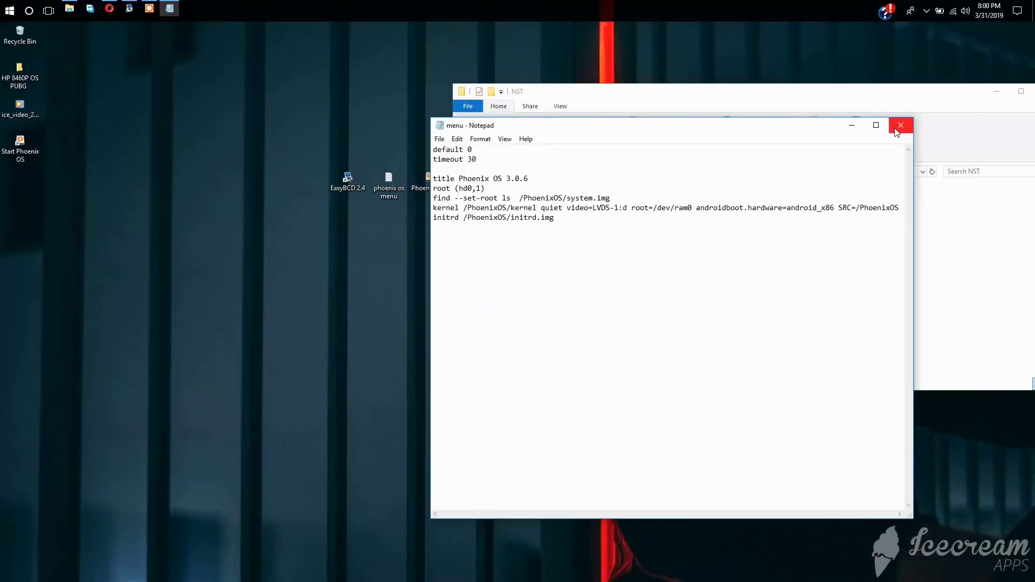
Close menu.lst and the NST folder, then restart Windows from the Start menu.
click(866, 58)
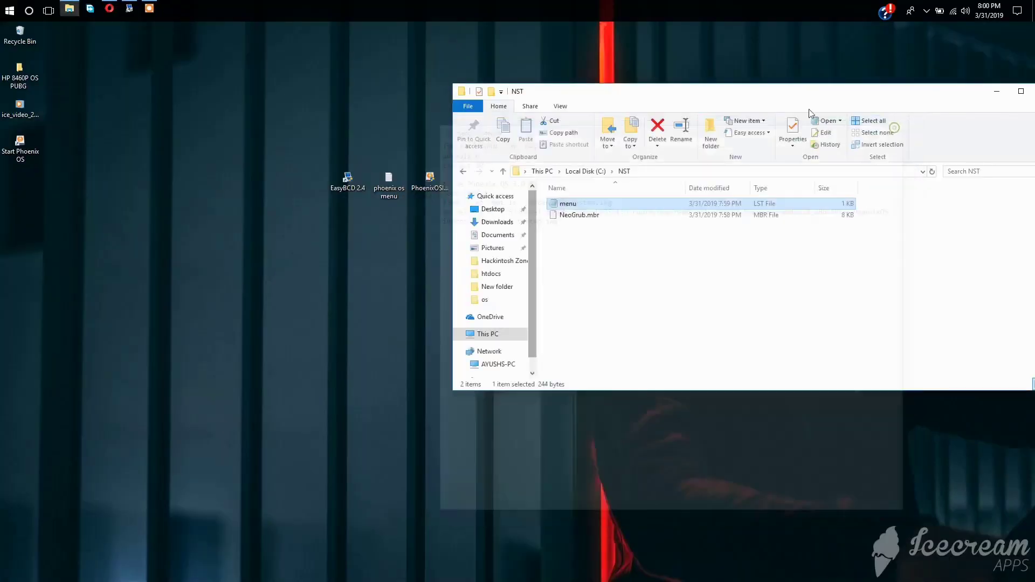
drag(654, 101, 513, 98)
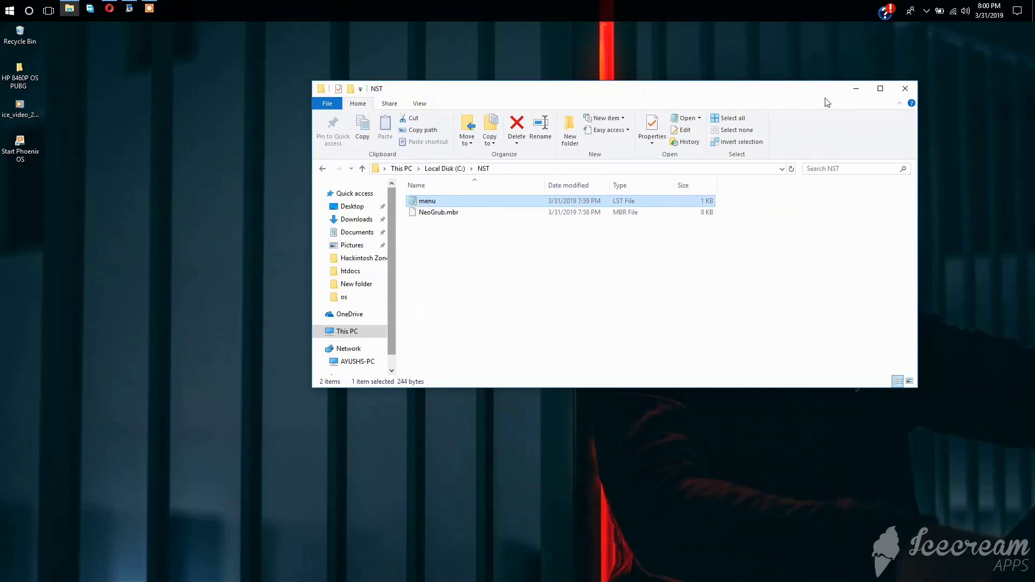
click(906, 89)
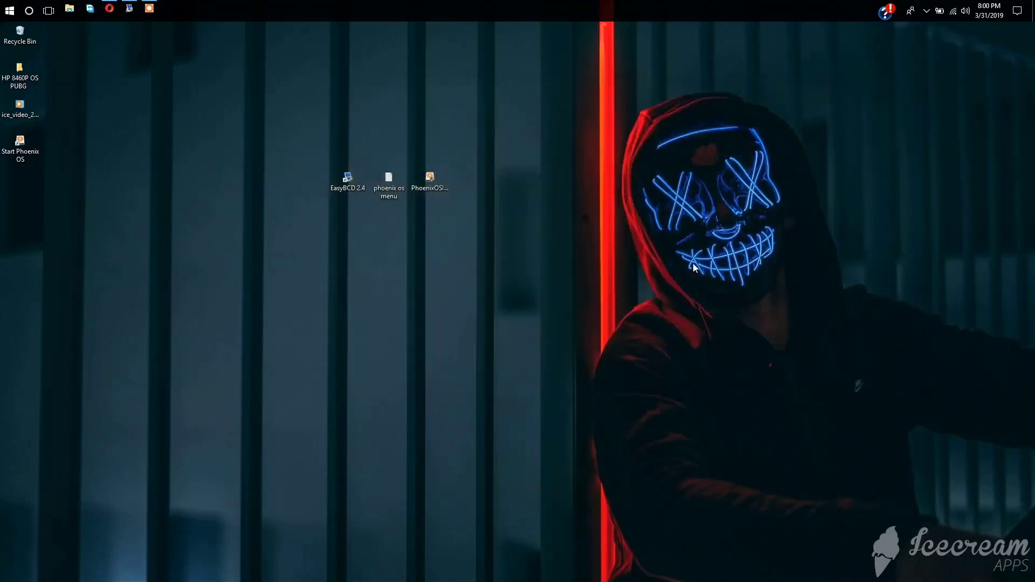
click(1, 3)
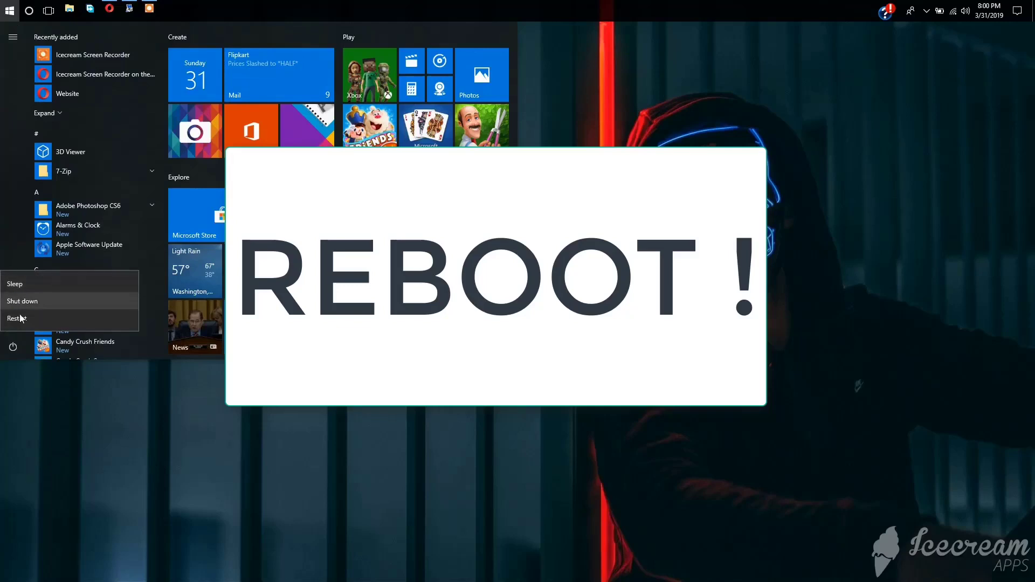
click(31, 316)
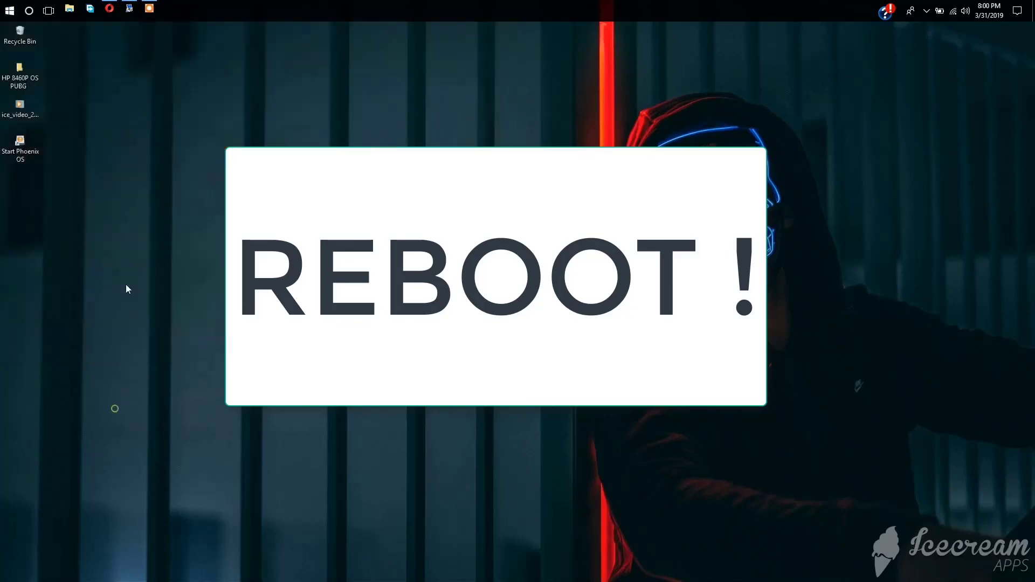
click(150, 8)
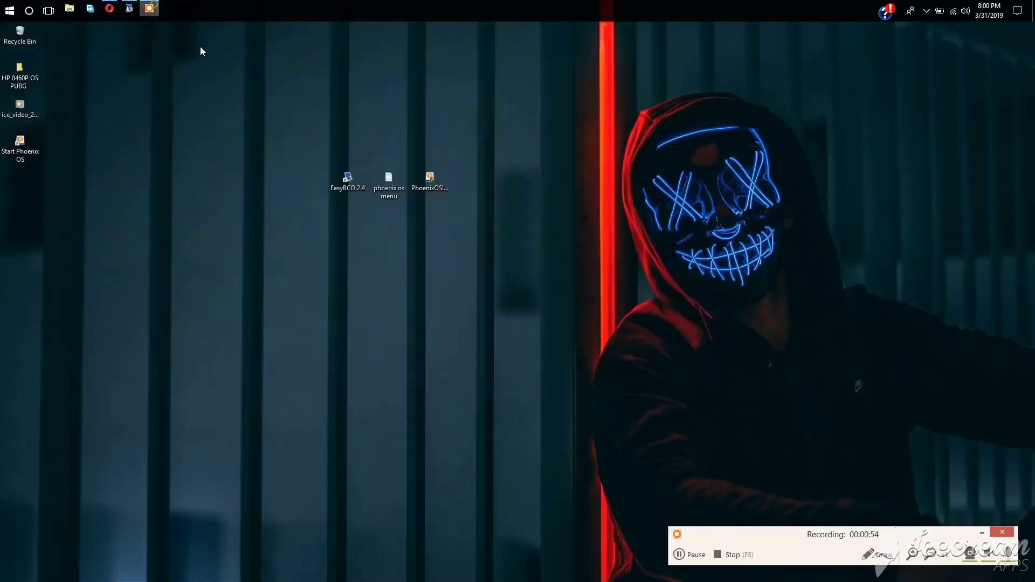
click(737, 555)
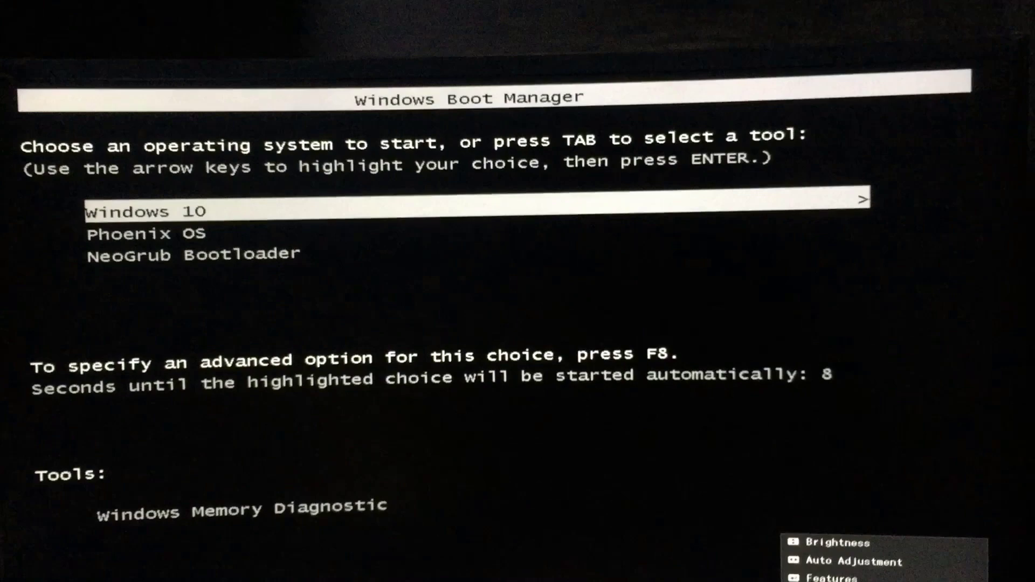
Select NeoGrub Bootloader in Windows Boot Manager, then boot the Phoenix OS 3.0.6 entry.
key(Down)
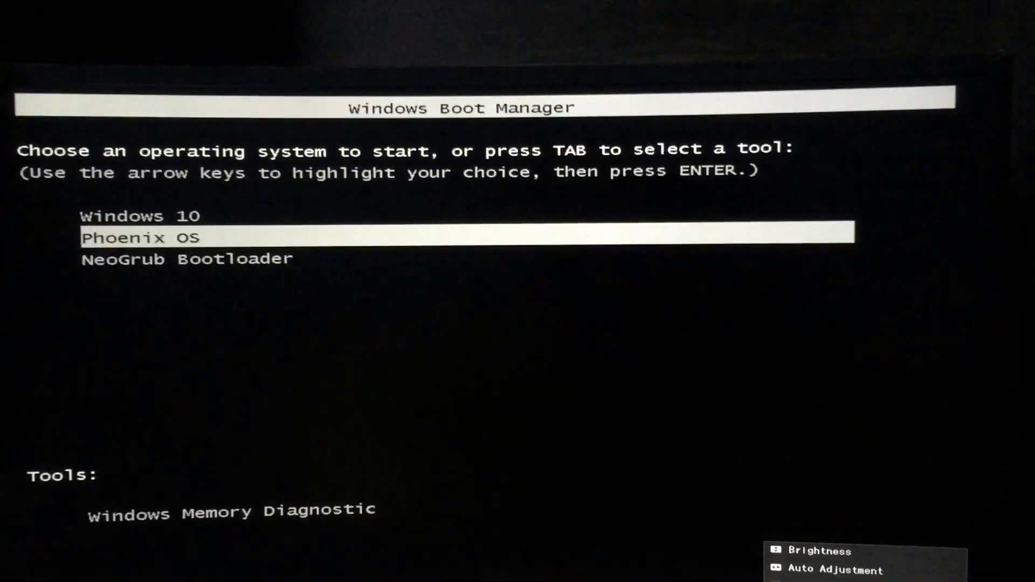
key(Down)
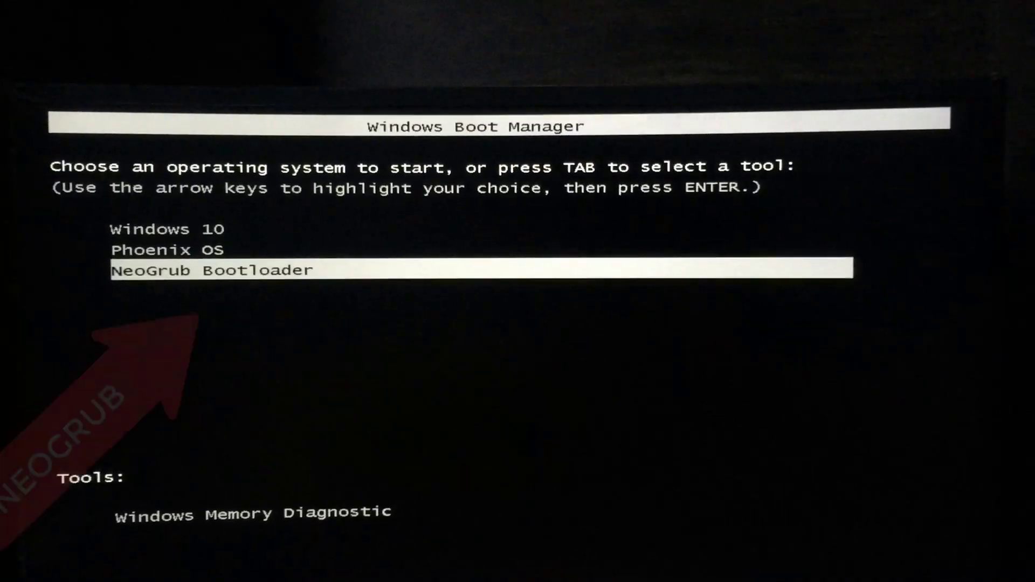
key(Return)
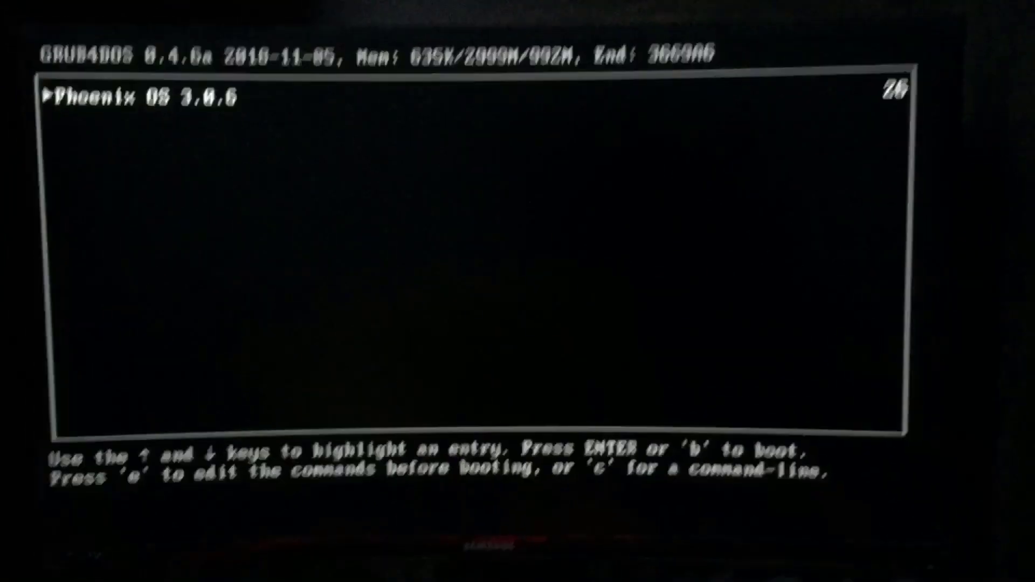
key(Return)
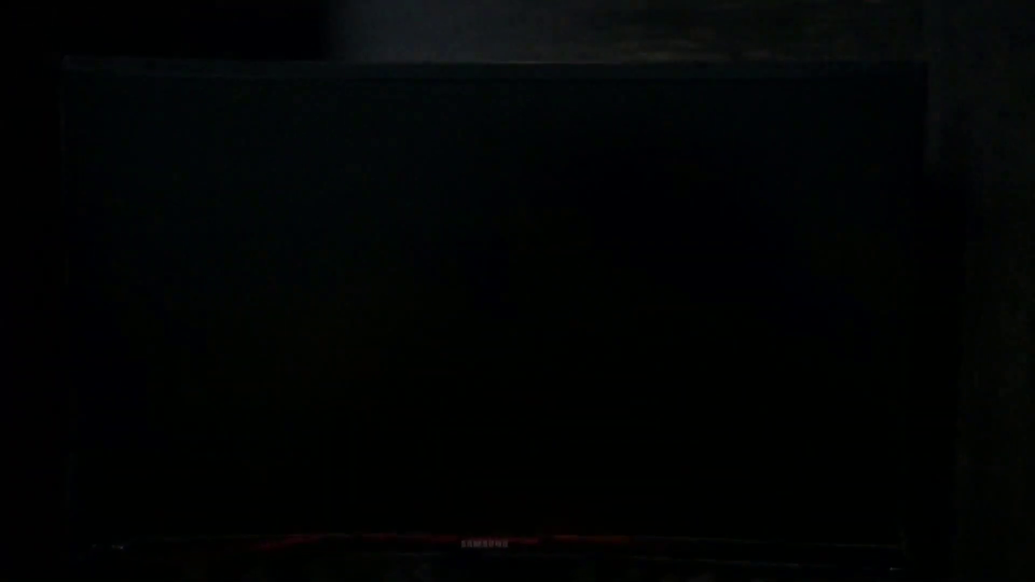